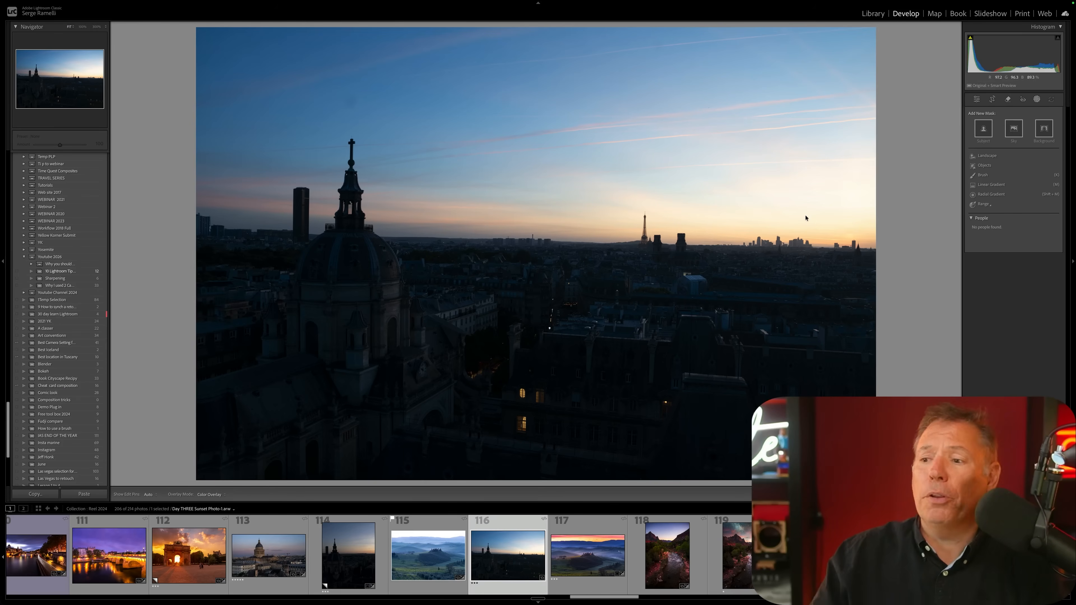
Show the photo information overlay and lower the Paris sunset photo's global Clarity to about -13.
key(i)
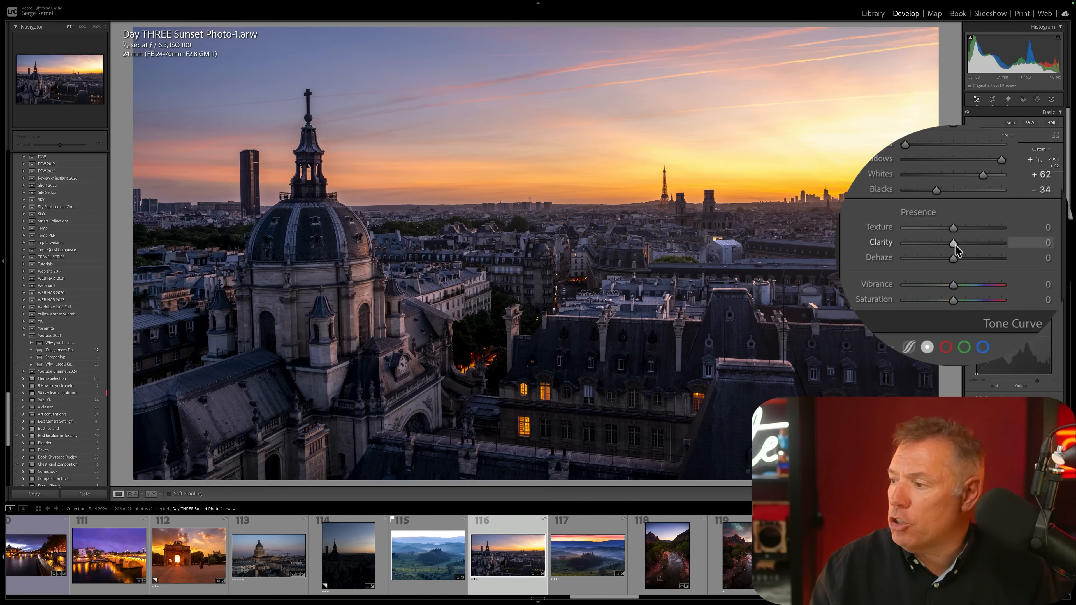
drag(954, 245, 948, 246)
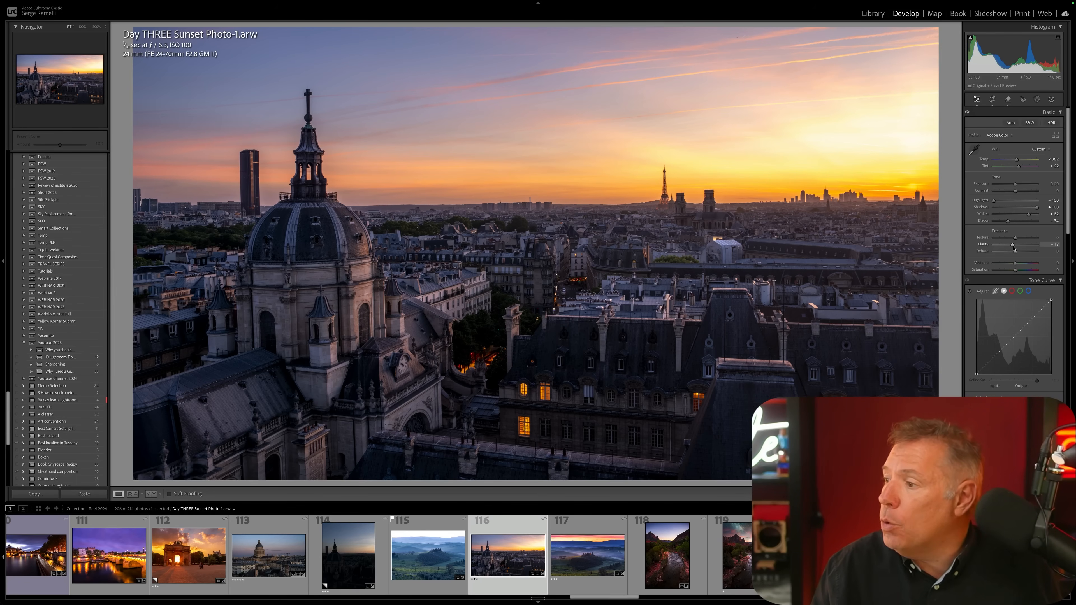
Try global Clarity at +100 with strong sharpening, and bring Clarity back to about -15.
drag(1013, 247, 1042, 247)
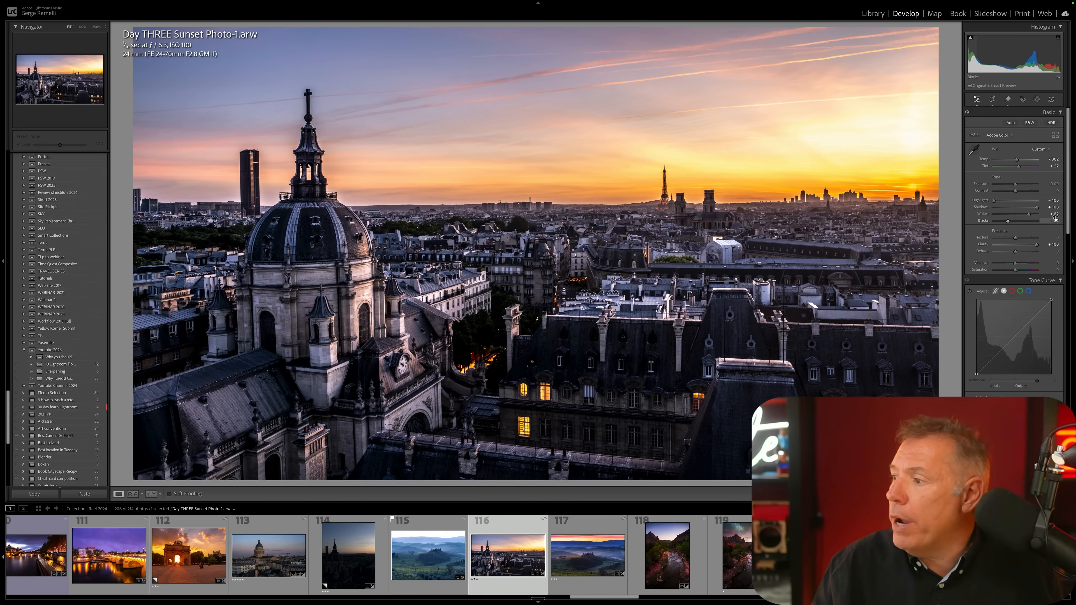
scroll(1004, 360, down, 5)
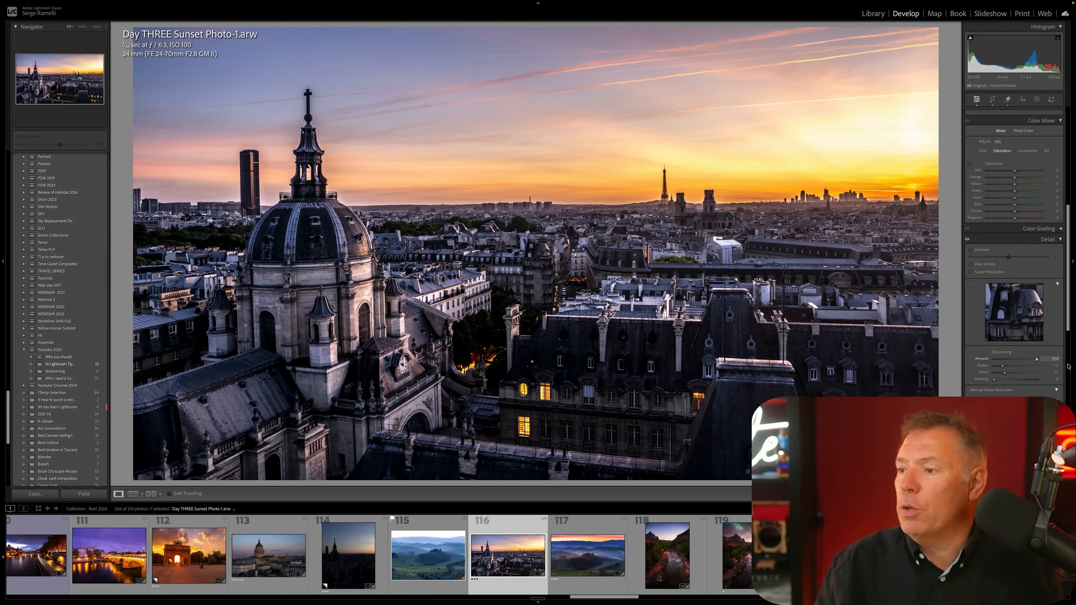
click(502, 263)
click(521, 252)
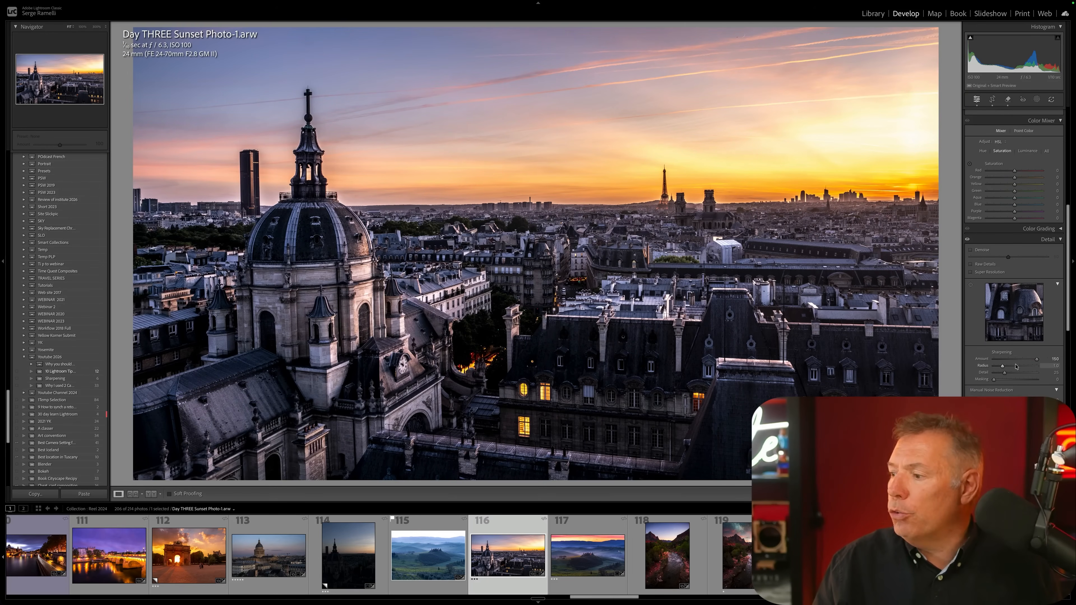
scroll(1003, 267, up, 5)
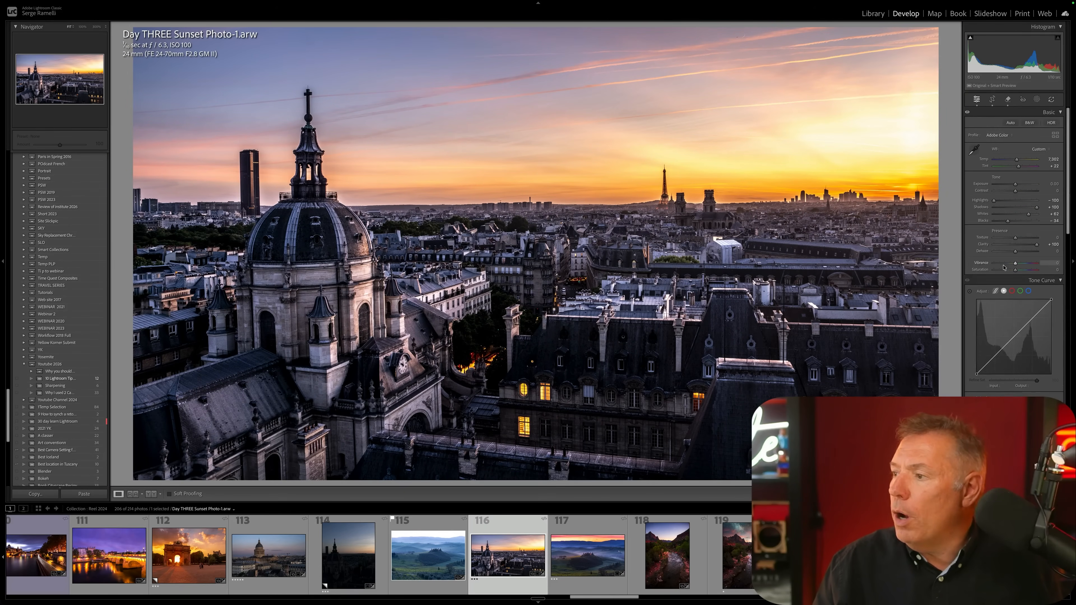
click(1014, 244)
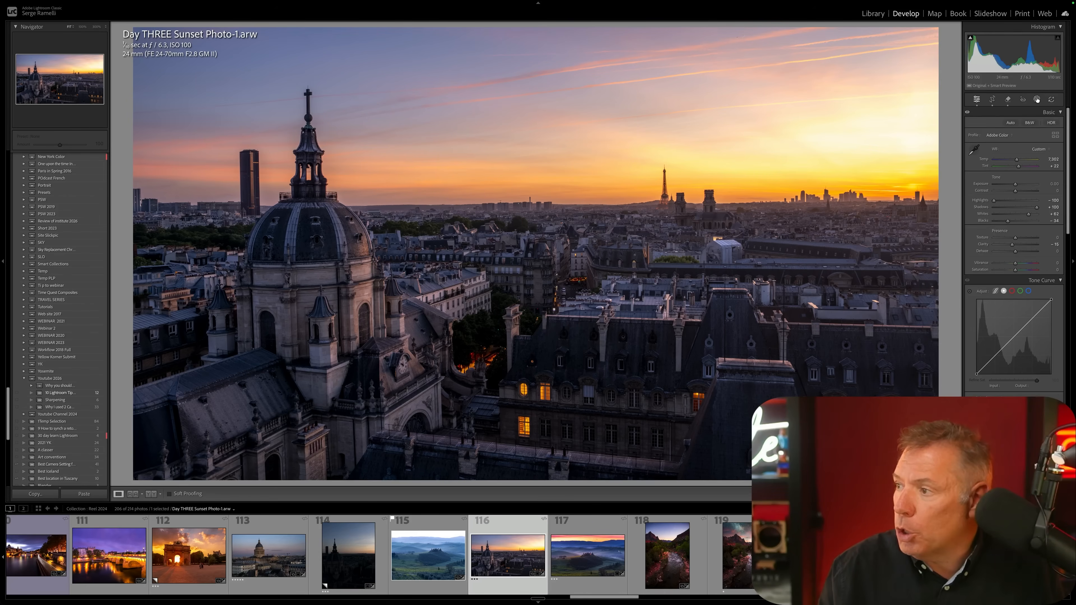
Create three separate landscape masks for Sky, Architecture and Vegetation.
click(1036, 100)
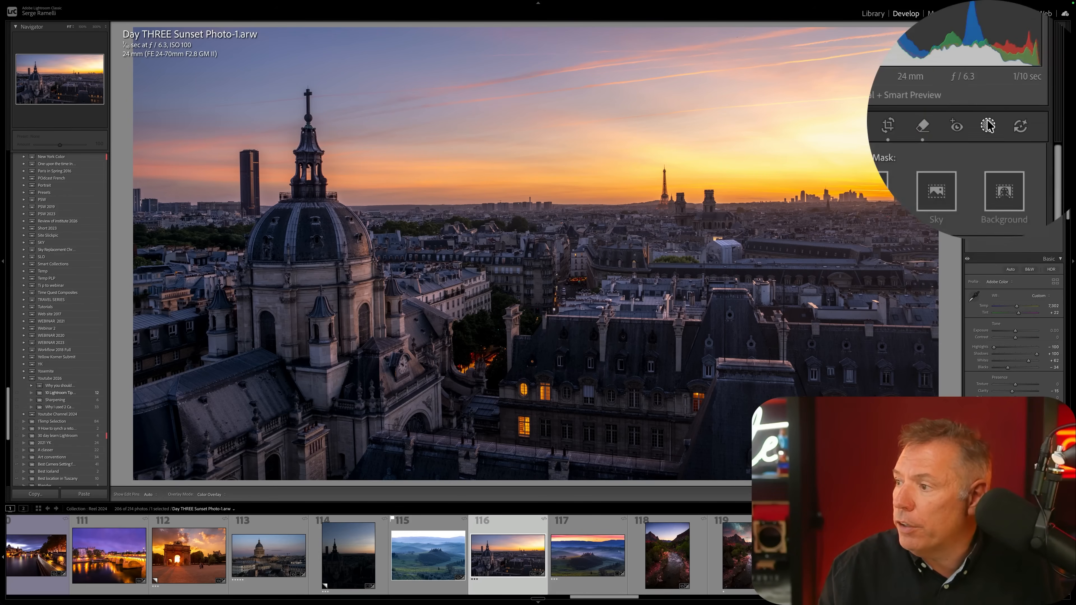
click(951, 156)
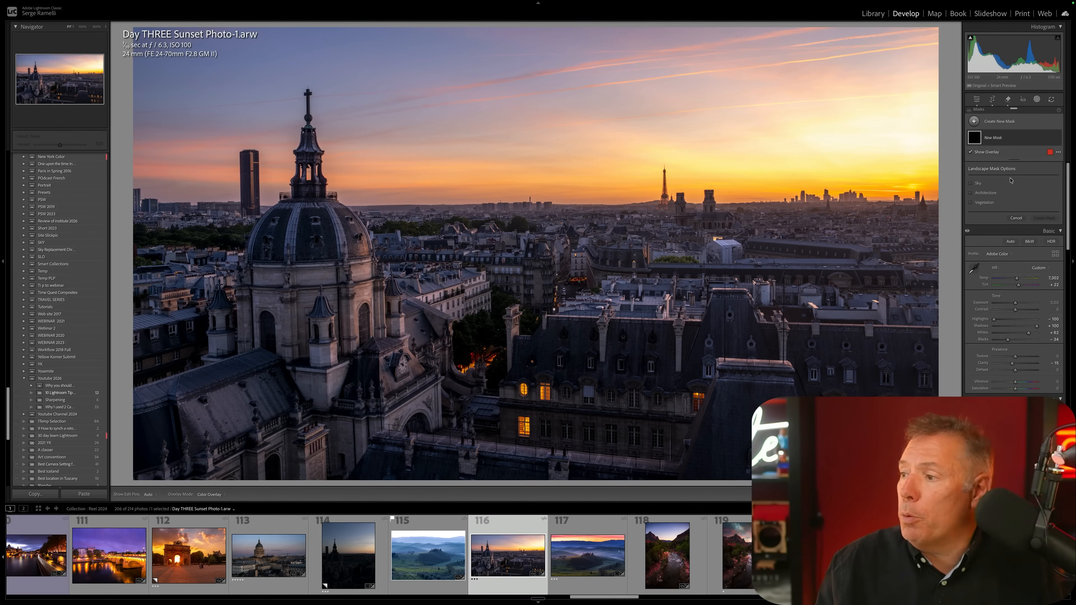
mouse_move(996, 181)
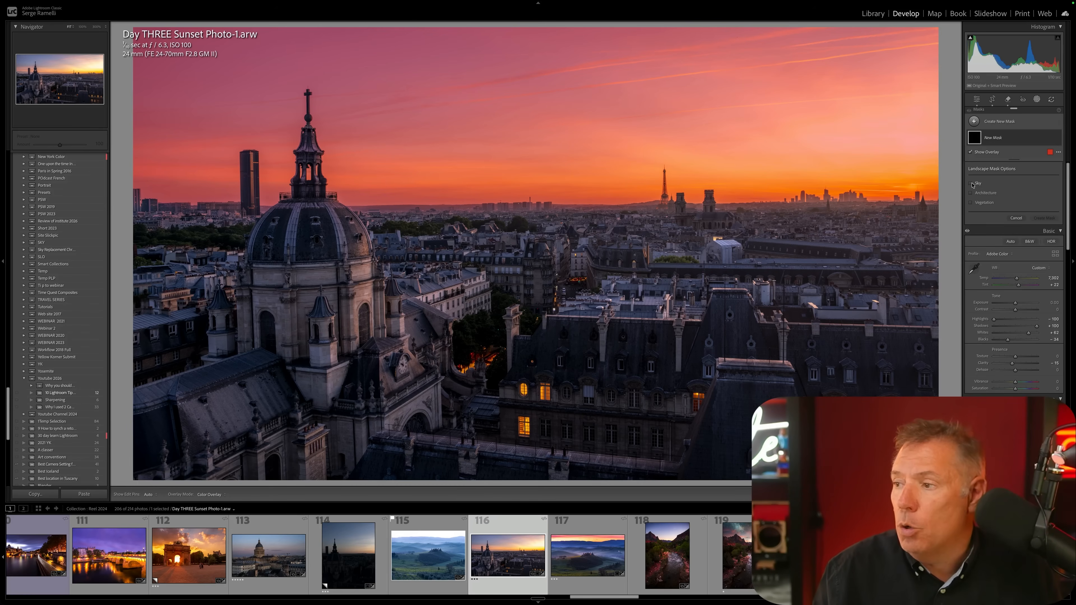
click(955, 183)
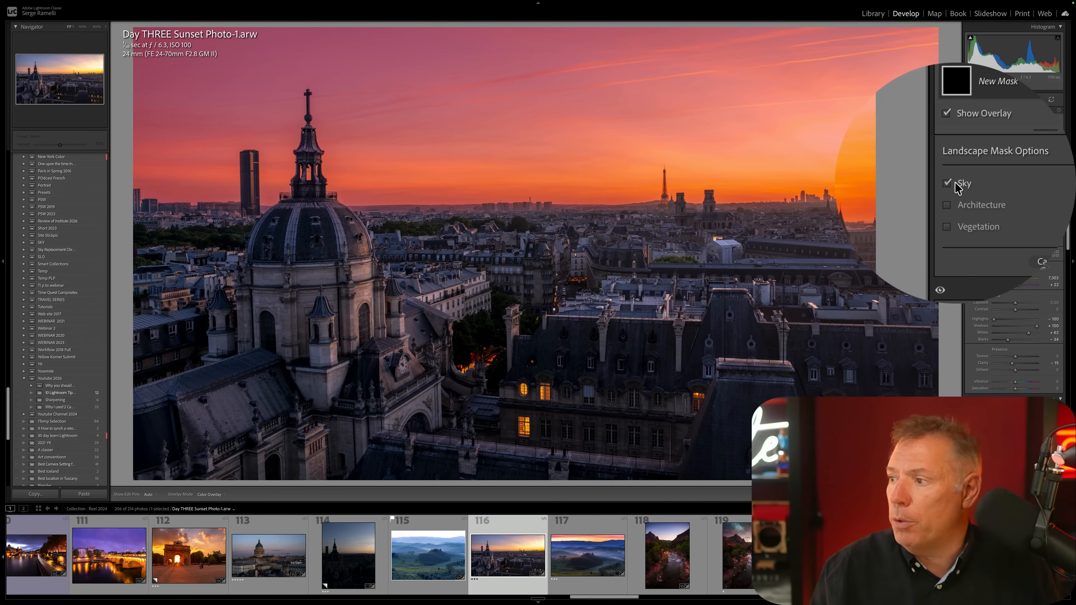
mouse_move(958, 197)
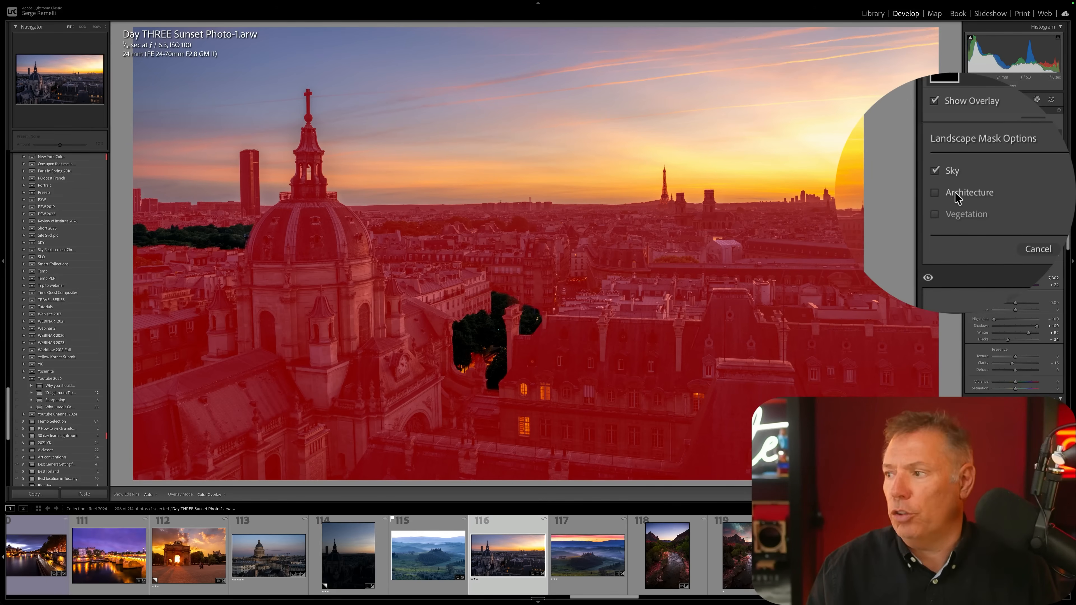
click(958, 195)
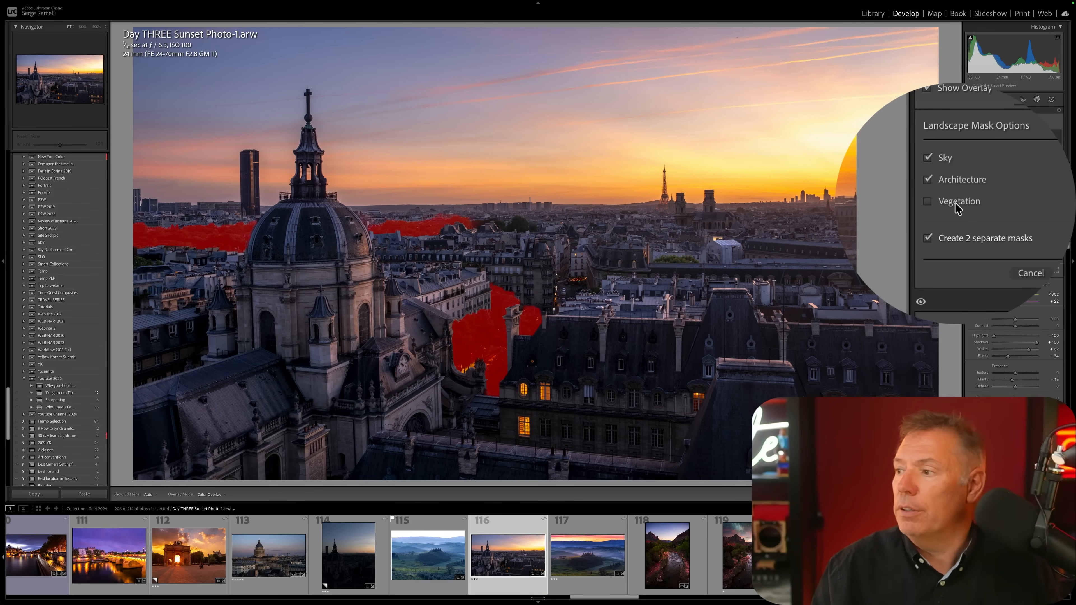
click(956, 203)
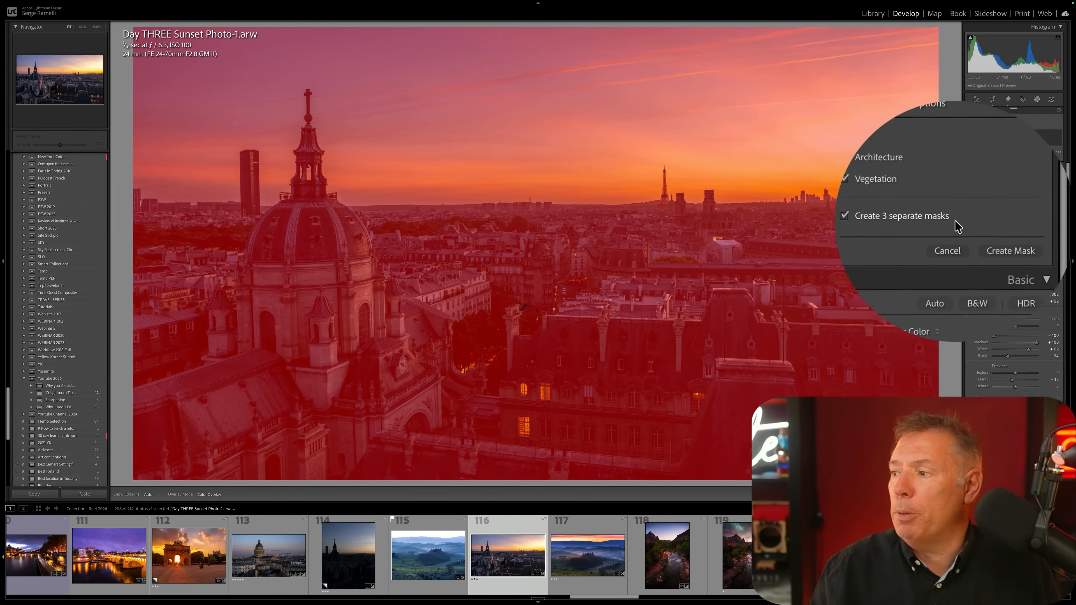
click(1011, 250)
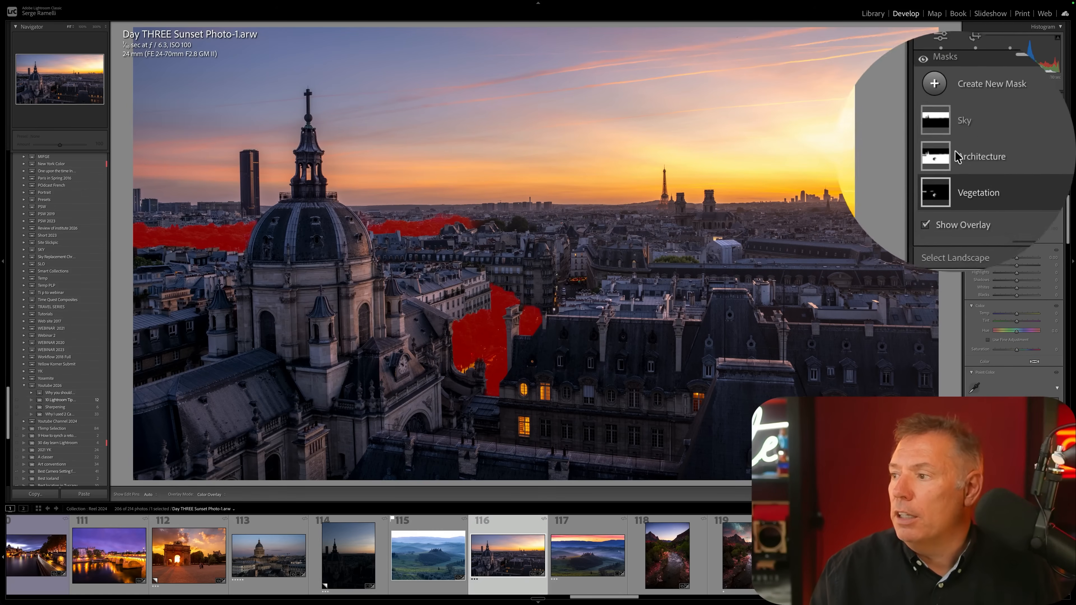
Select the Sky mask, hide its overlay and darken the sky slightly by lowering the mask's Exposure.
click(960, 121)
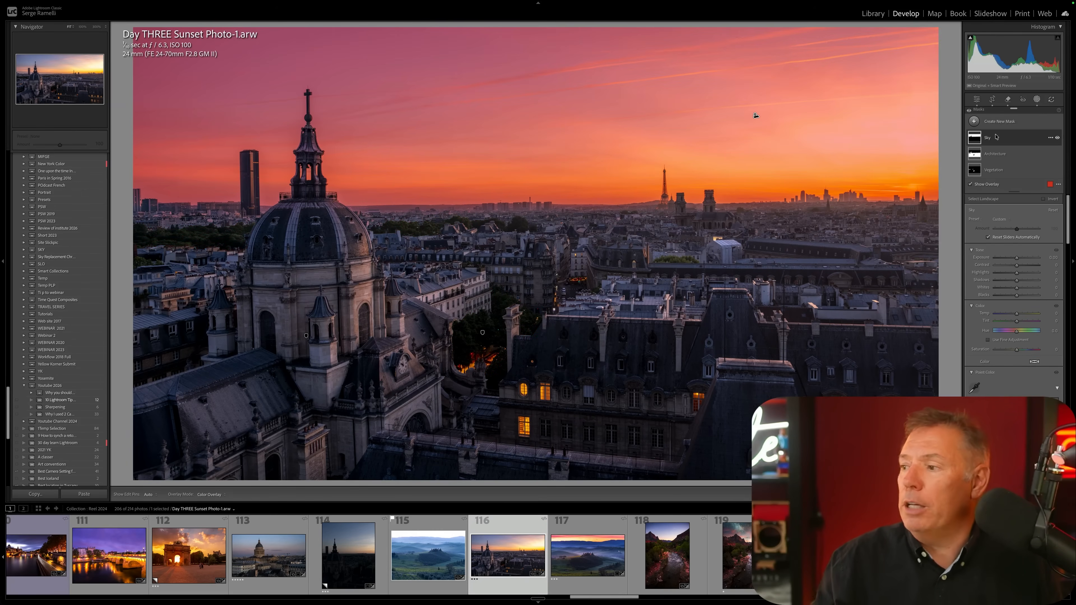
key(o)
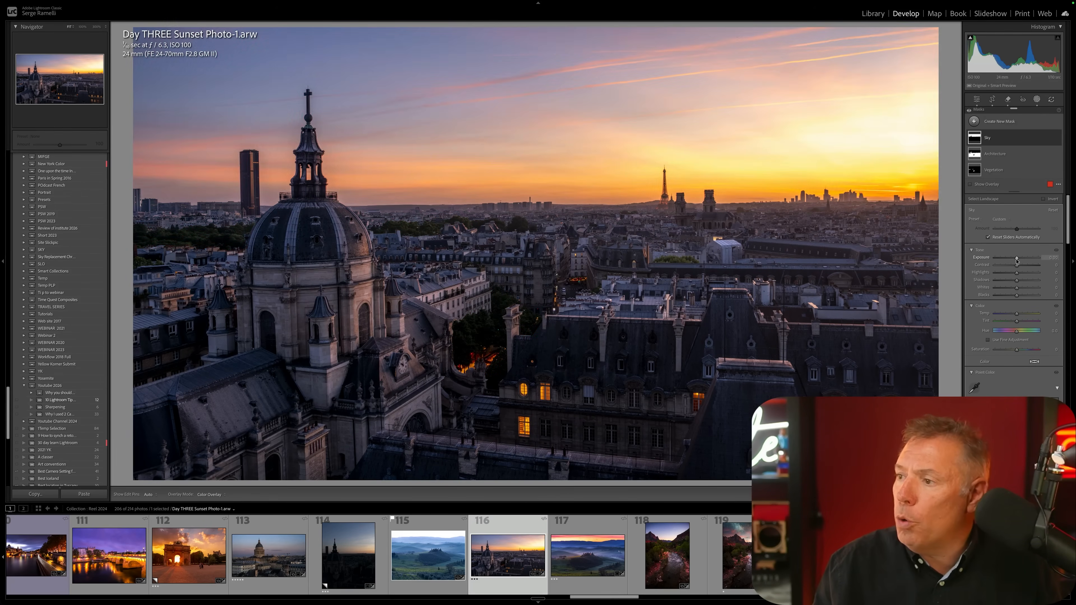
drag(1017, 261, 1015, 261)
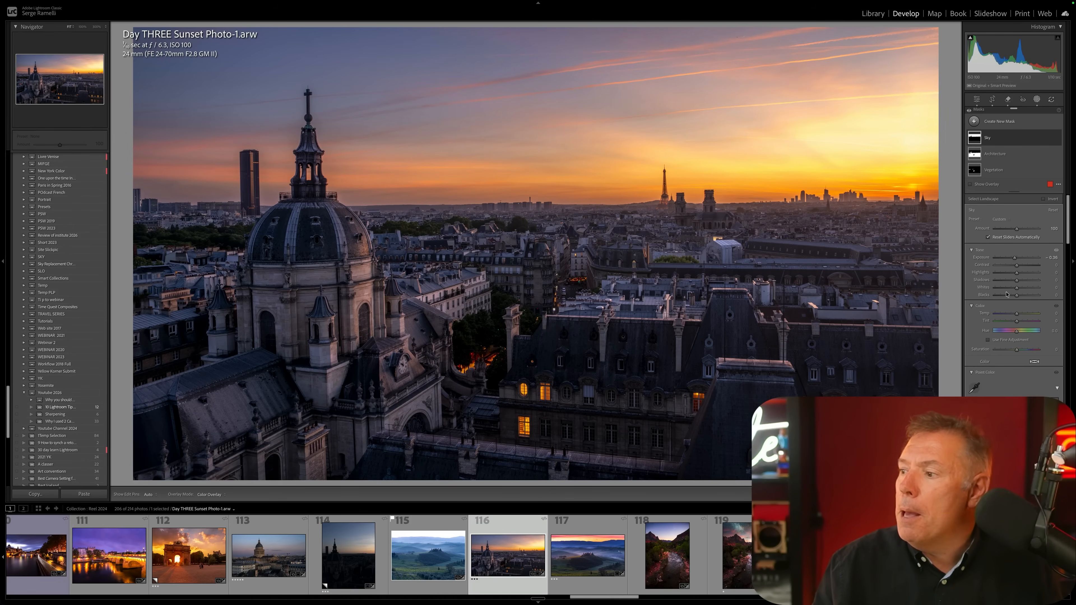
Soften the sky by setting negative Clarity and negative Sharpness on the Sky mask.
scroll(1006, 294, down, 4)
scroll(1011, 254, down, 9)
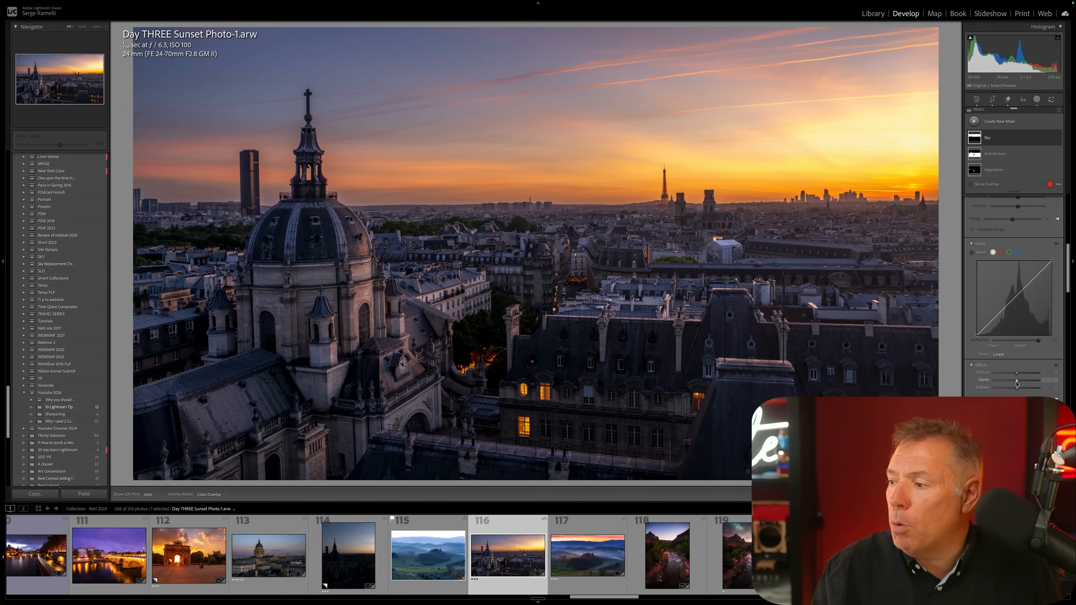
drag(1011, 381, 1010, 381)
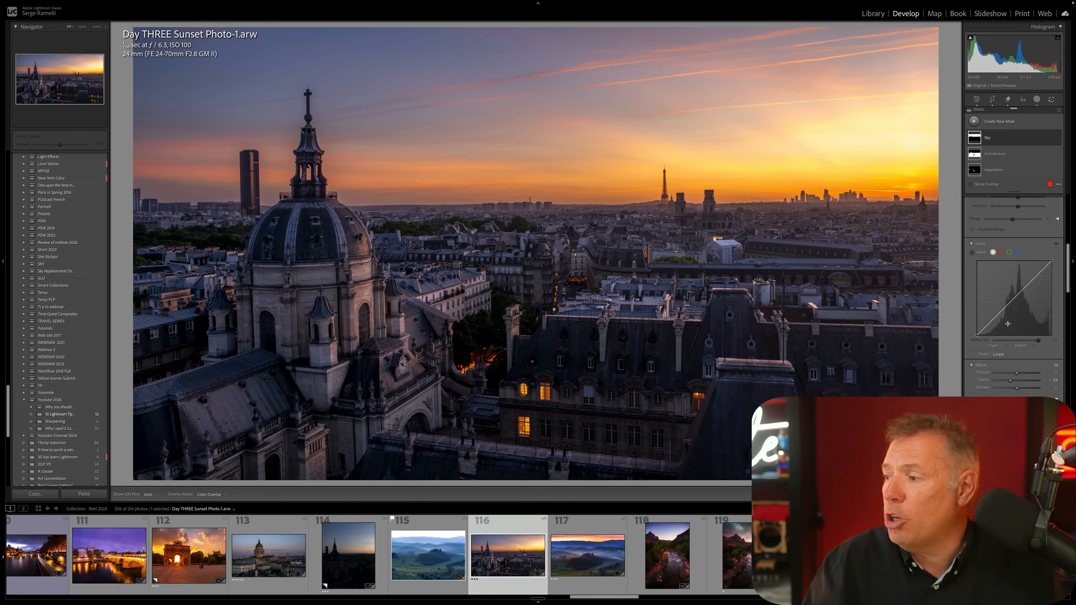
scroll(1008, 323, down, 5)
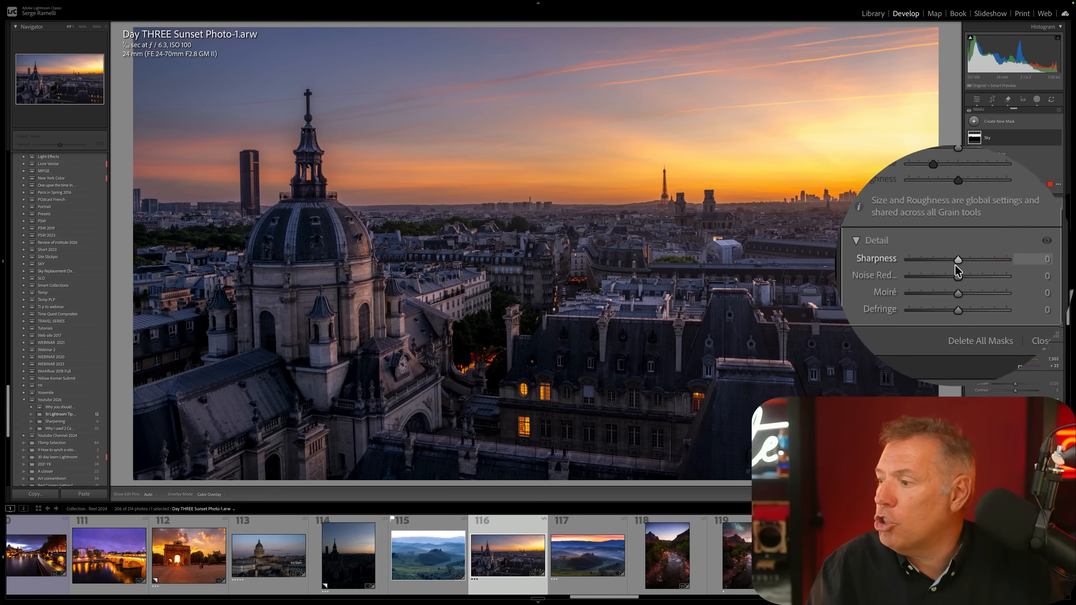
drag(1017, 250, 1009, 251)
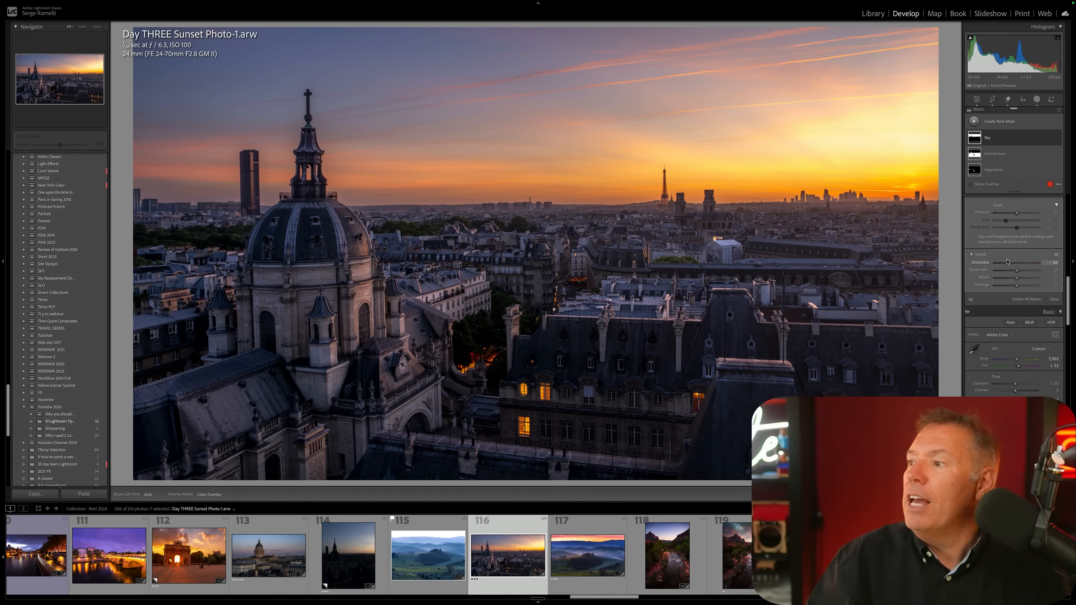
Select the Architecture mask and set its Clarity to 27 and Sharpness to about 22.
click(995, 153)
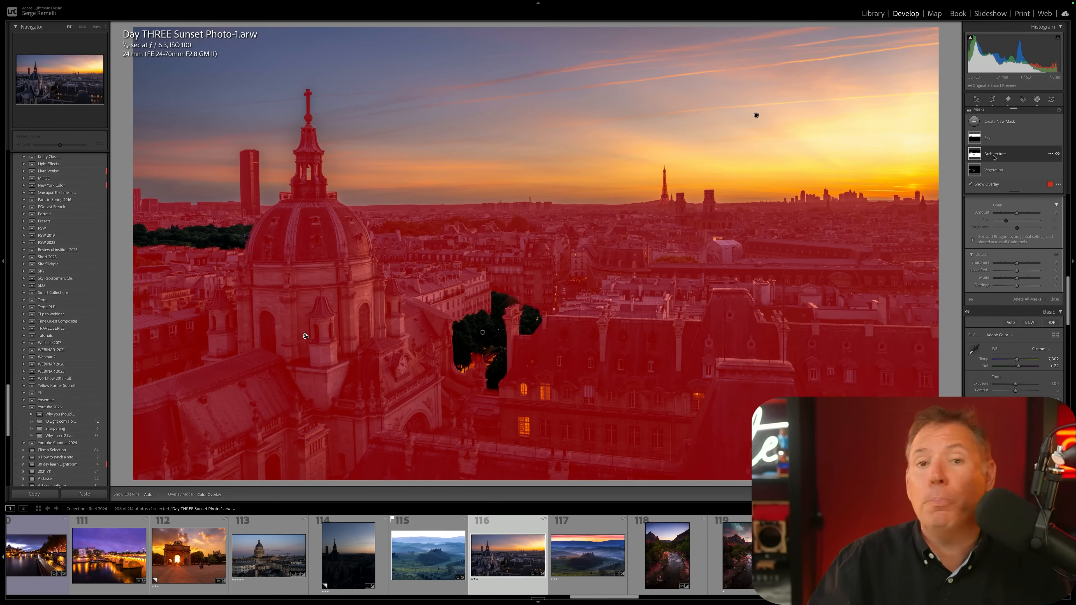
scroll(1000, 271, up, 5)
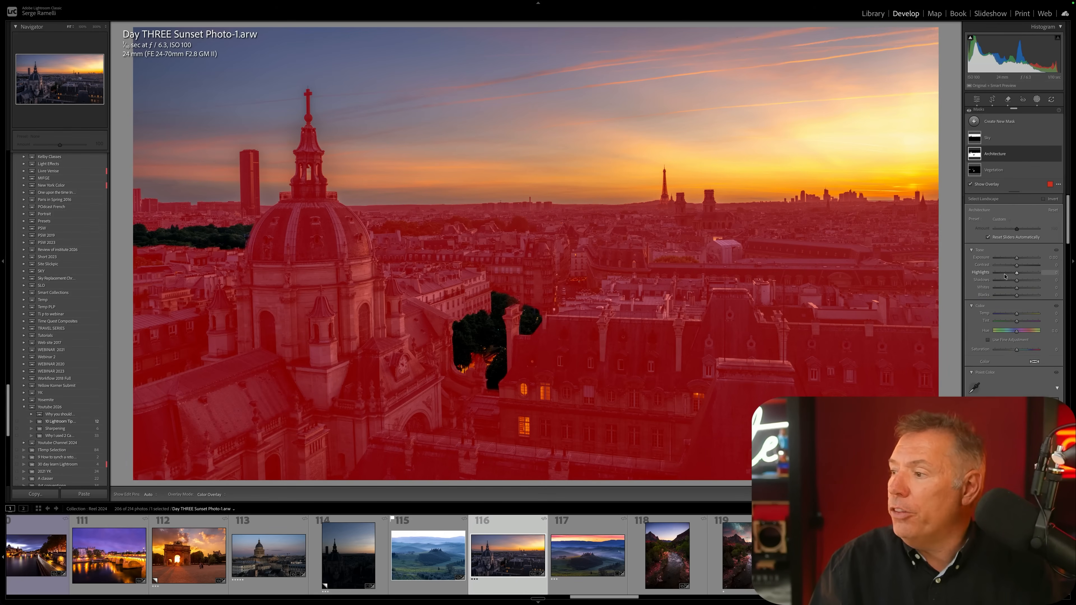
scroll(1010, 302, down, 5)
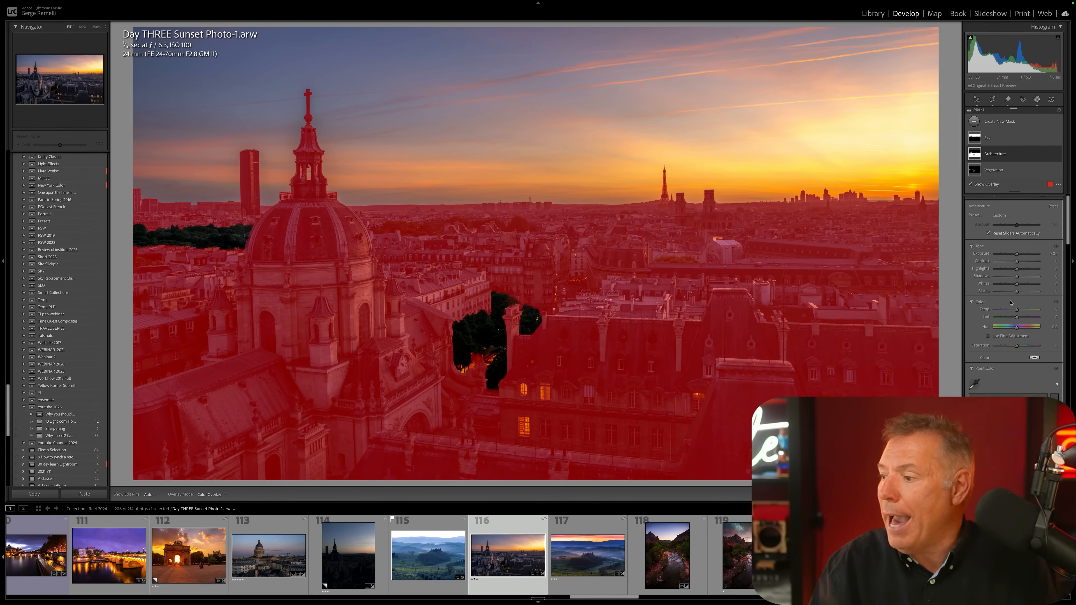
scroll(1011, 302, down, 5)
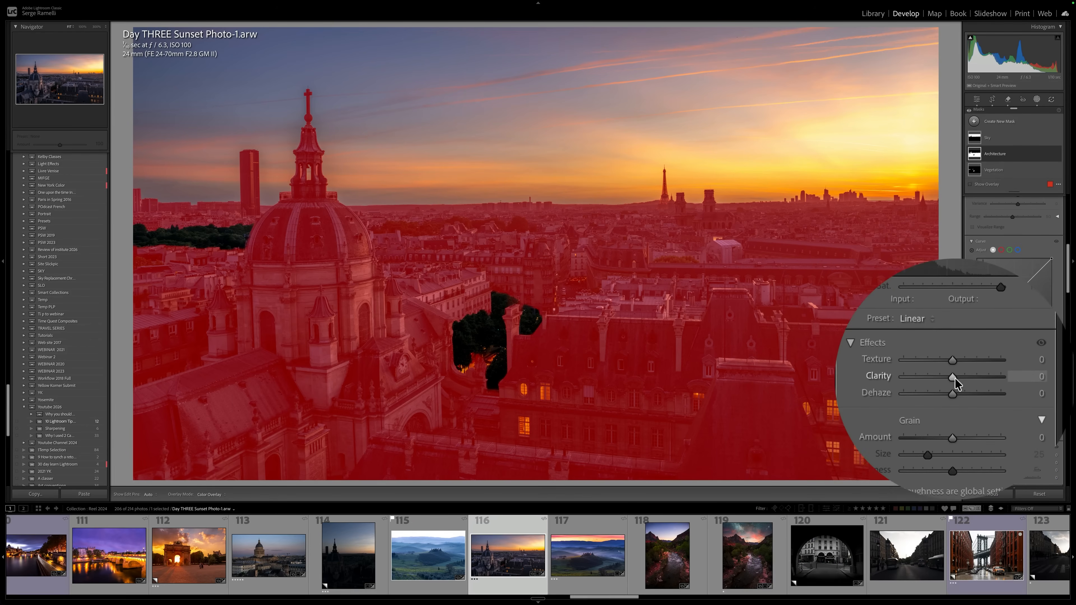
drag(956, 380, 959, 378)
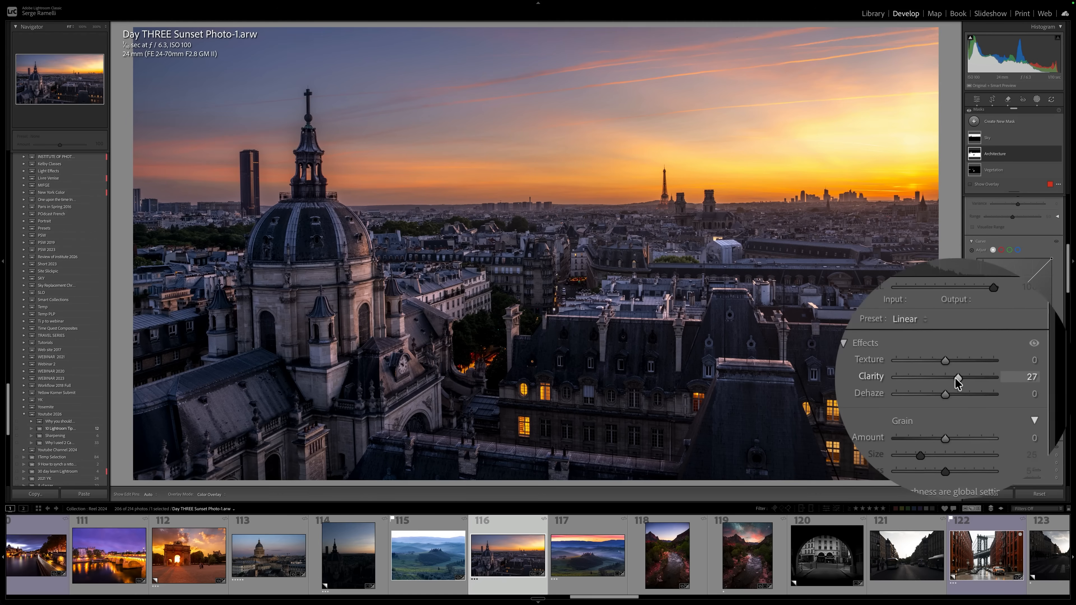
scroll(1017, 380, down, 2)
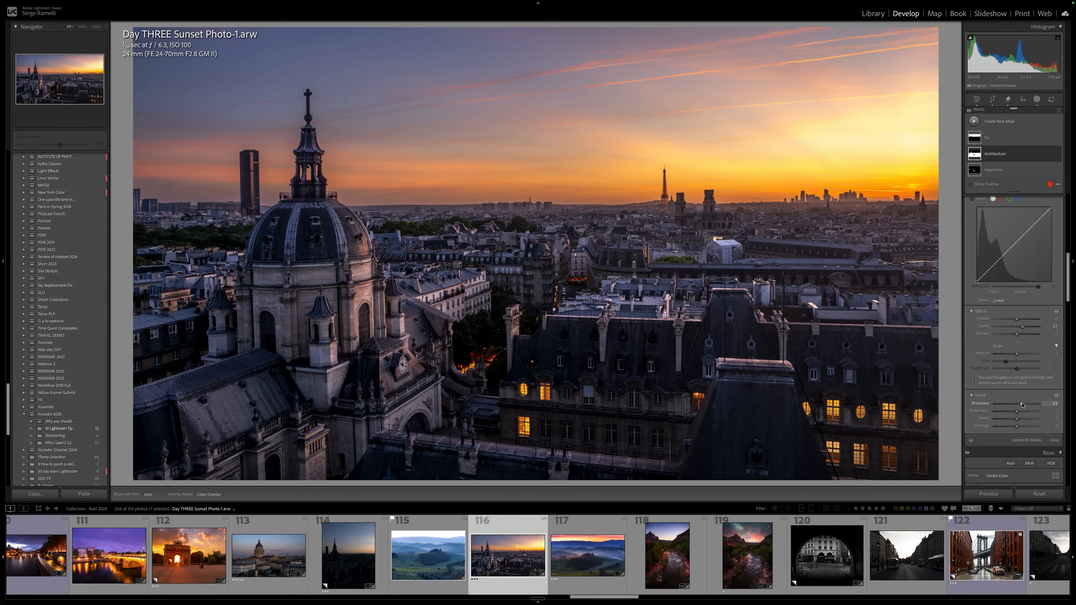
drag(1023, 405, 1022, 405)
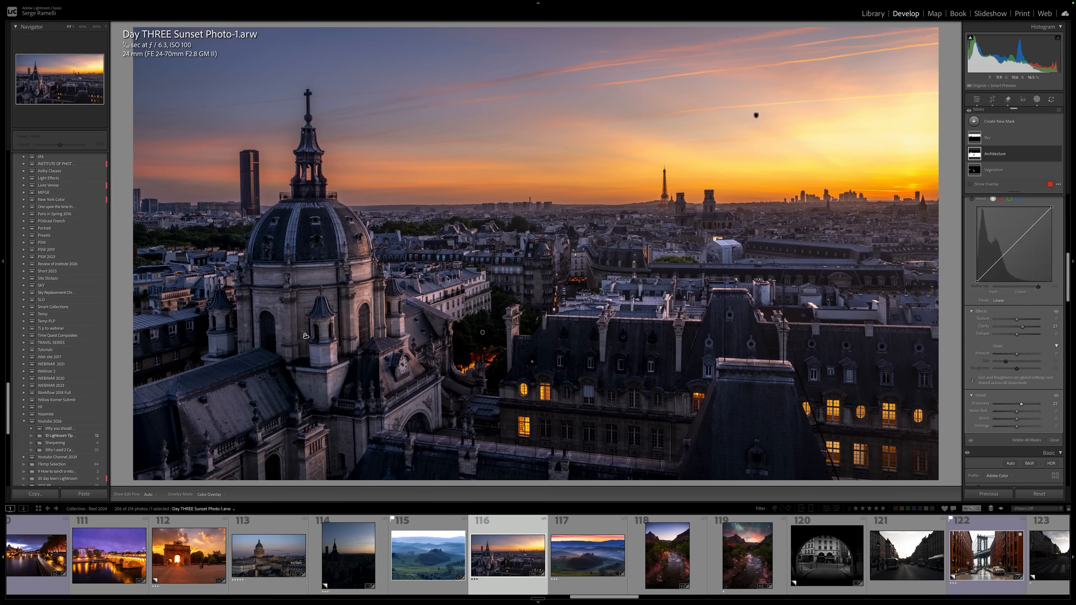
Close masking, check the photo's detail and create a virtual copy of it.
key(shift+w)
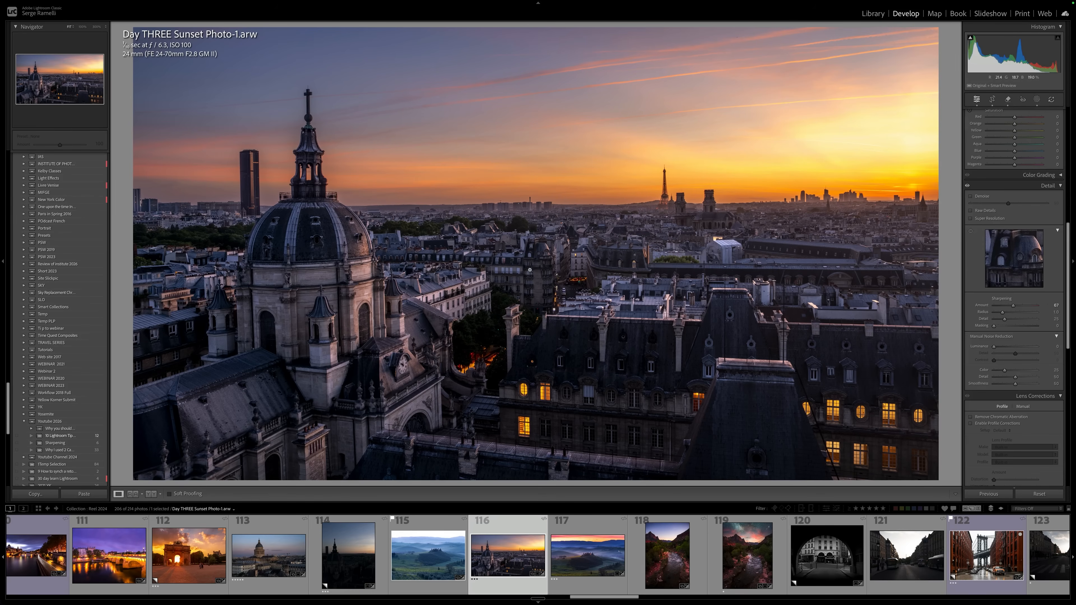
click(594, 270)
drag(596, 270, 379, 422)
click(475, 348)
right_click(496, 551)
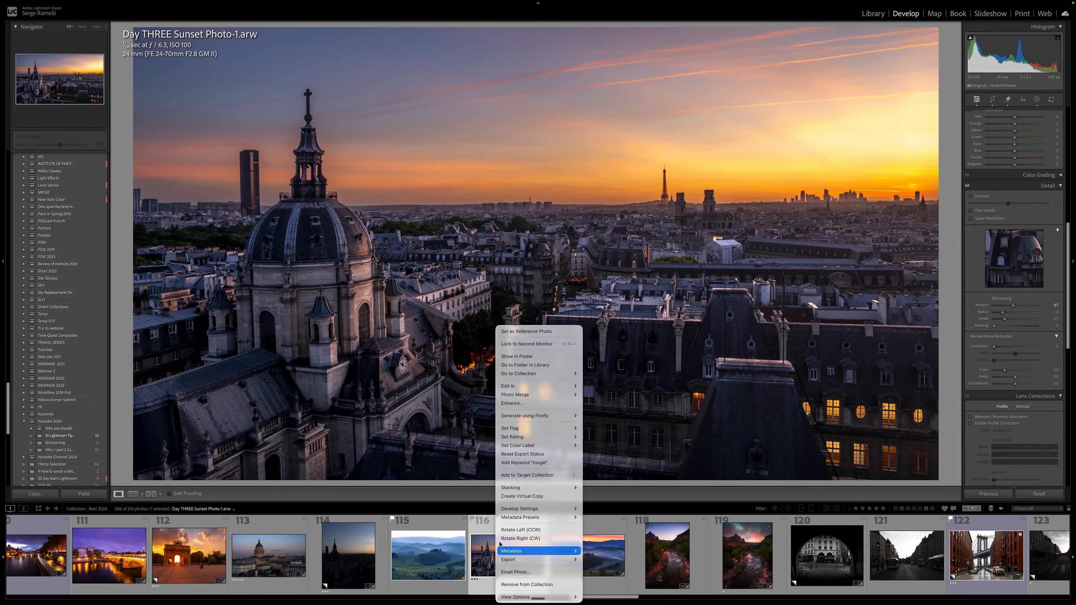
click(532, 497)
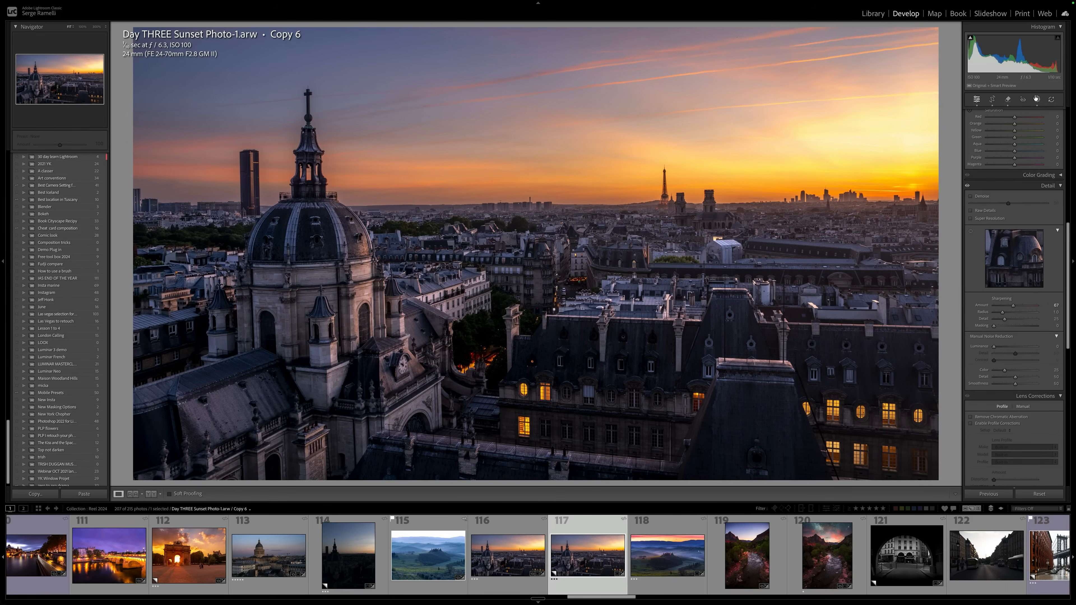
Delete all masks from the virtual copy and return to the global adjustments.
click(1036, 99)
click(993, 137)
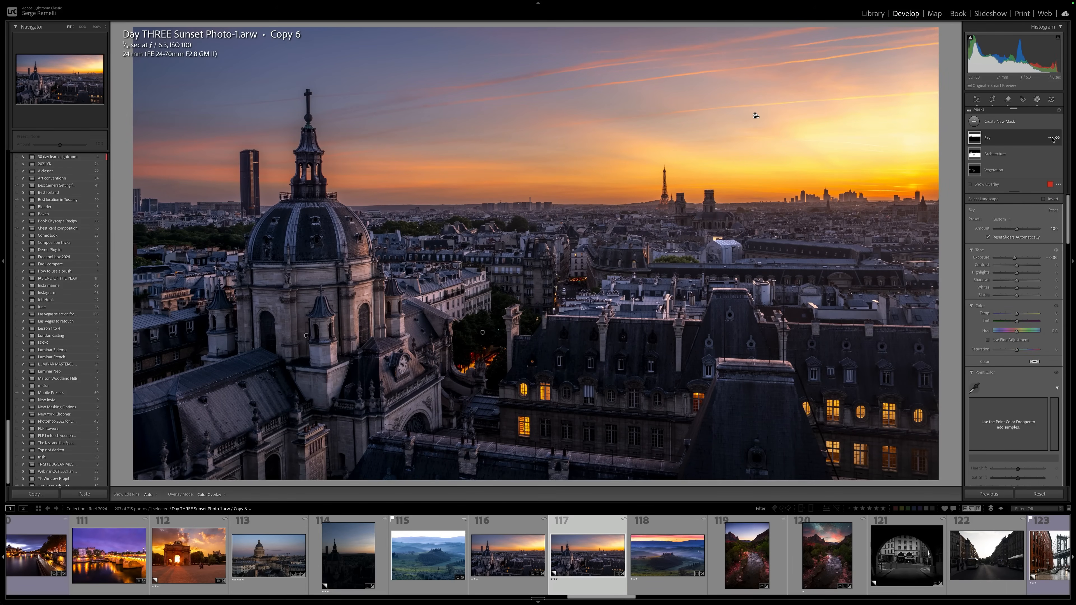
click(1050, 138)
click(1022, 240)
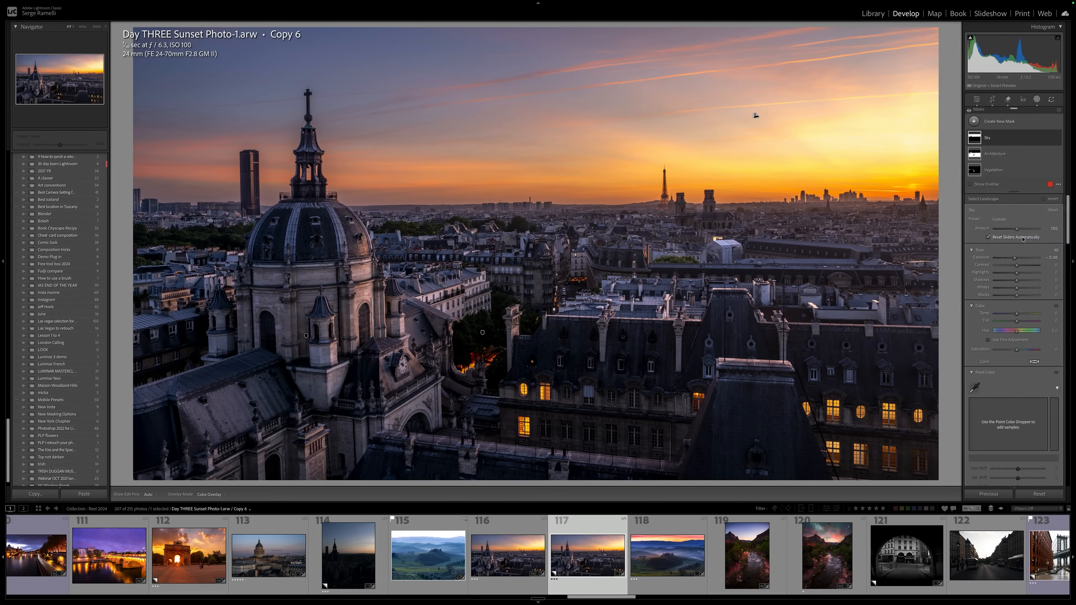
click(976, 100)
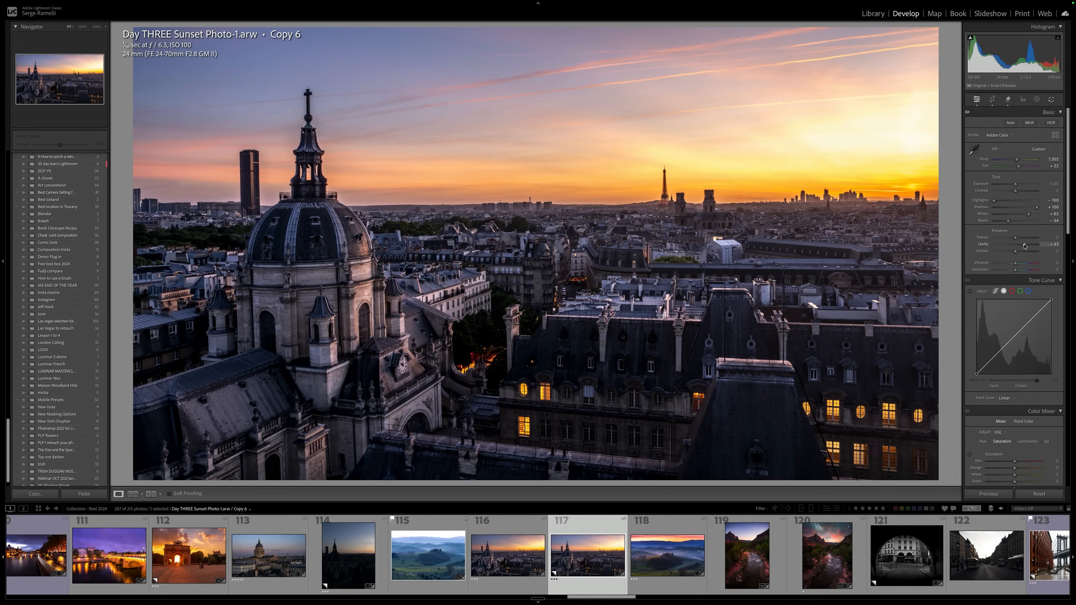
Strongly increase the global Sharpening Amount on the virtual copy, leaving Radius, Detail and Masking as they are.
scroll(1023, 255, down, 5)
scroll(1022, 263, down, 4)
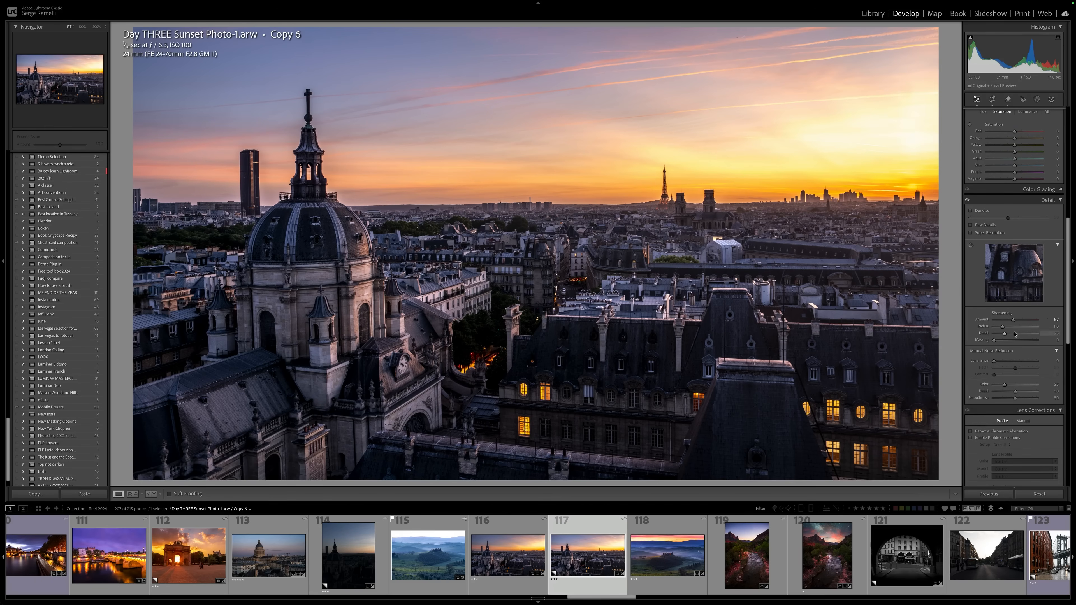
drag(1014, 319, 1031, 321)
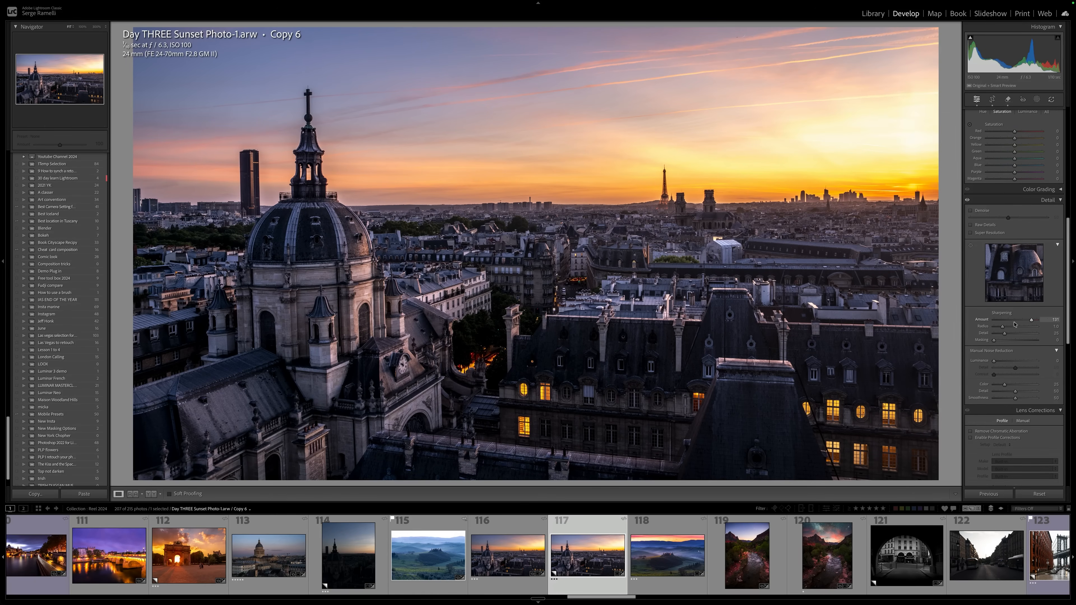
scroll(1014, 324, down, 3)
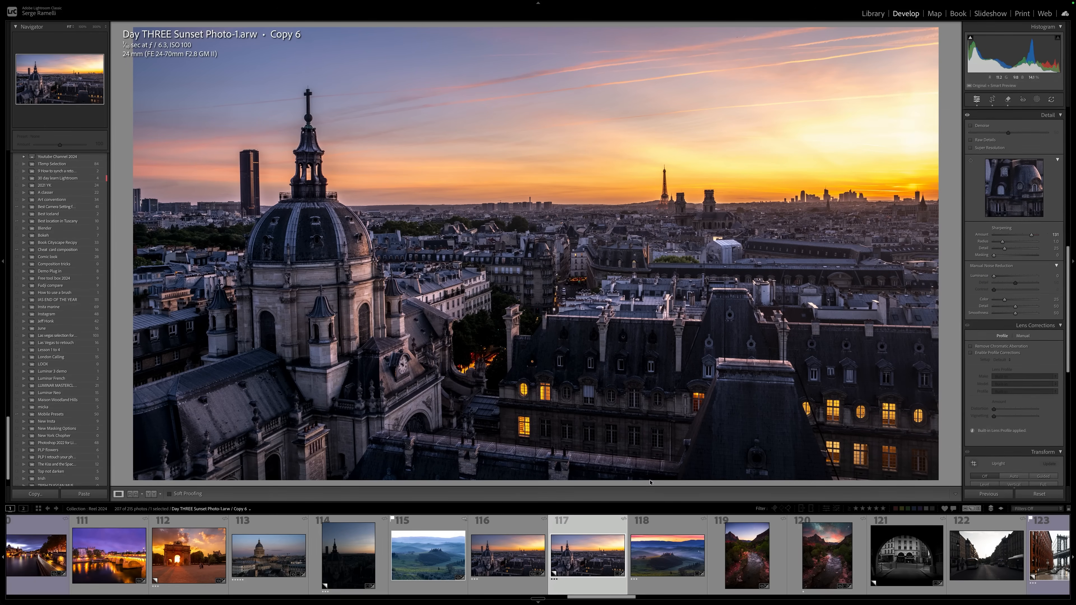
Compare the virtual copy side by side with the masked version, zoomed in on the dome, rooftops and horizon sky.
ctrl+click(507, 553)
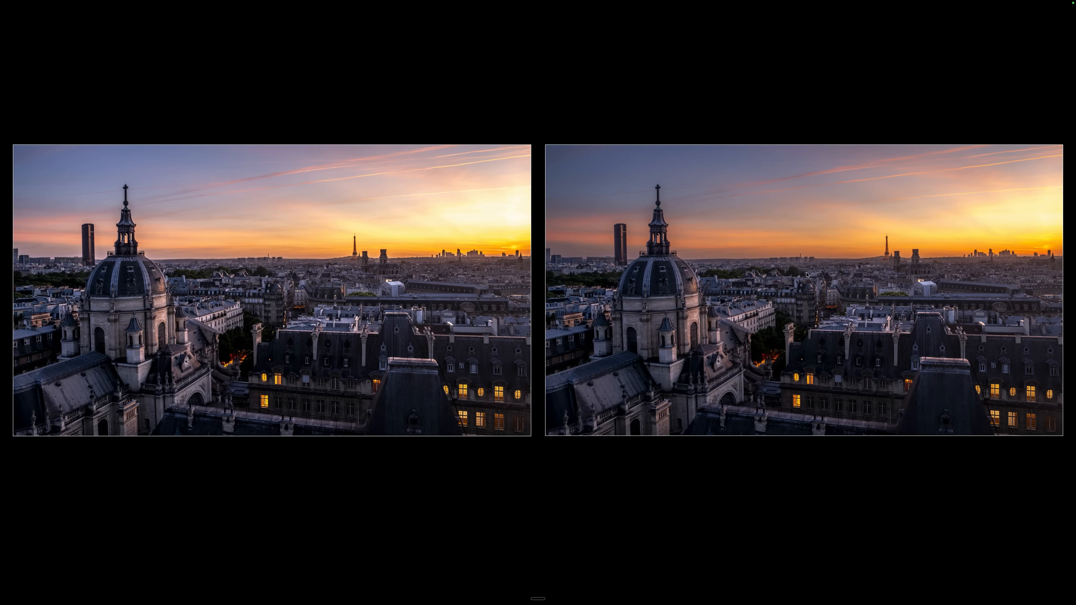
click(734, 276)
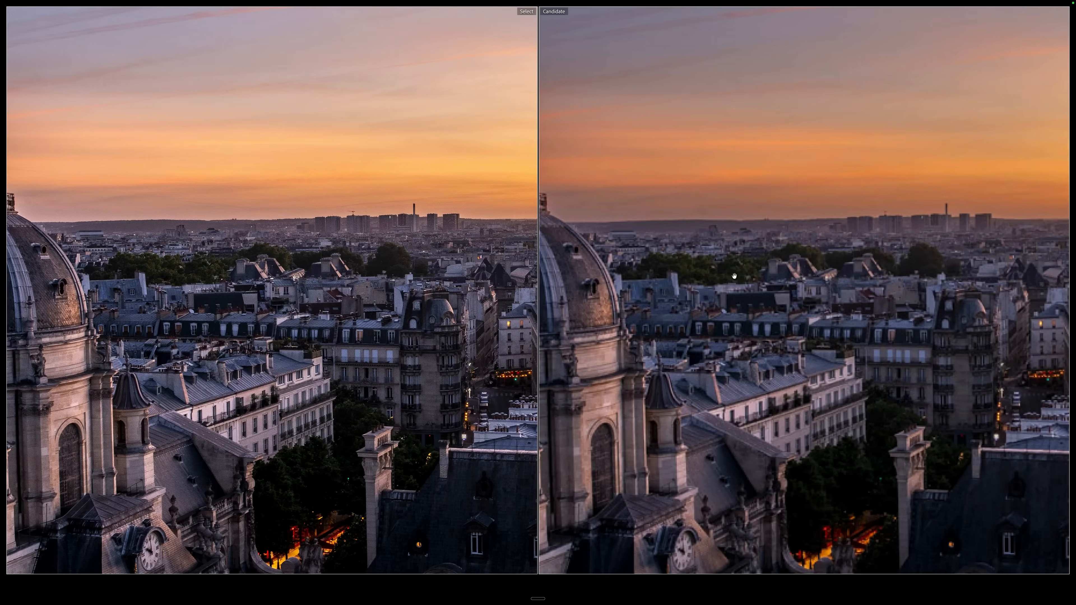
drag(660, 341, 690, 274)
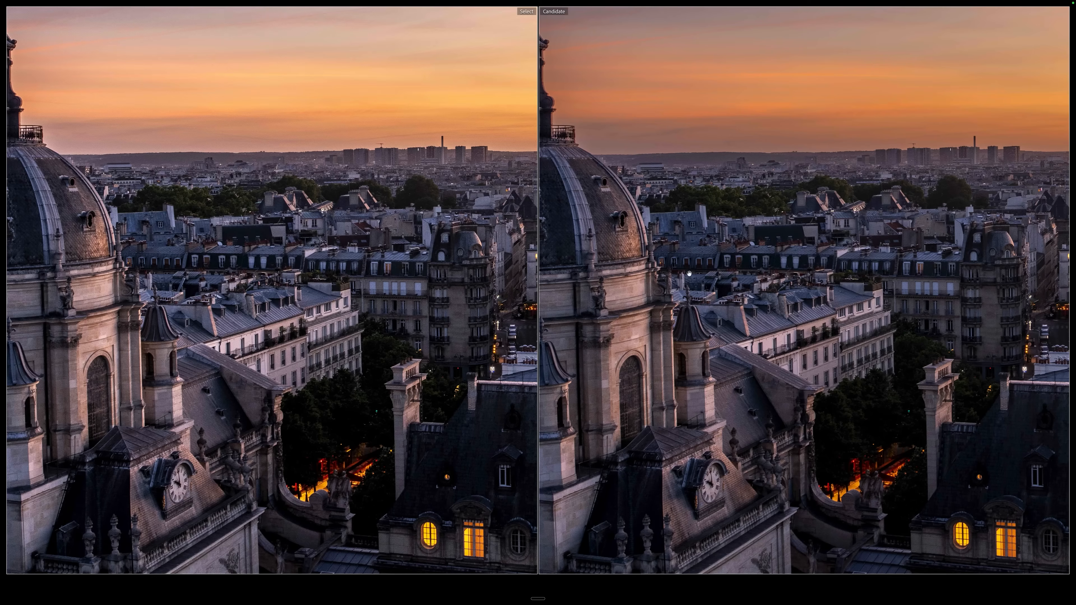